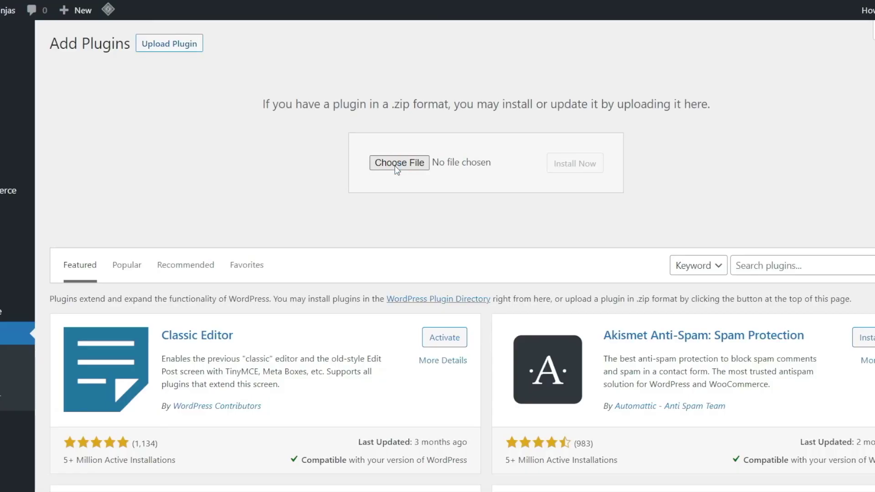
# Upload the TutorLMS Course Import Export zip and install the plugin
pyautogui.click(395, 166)
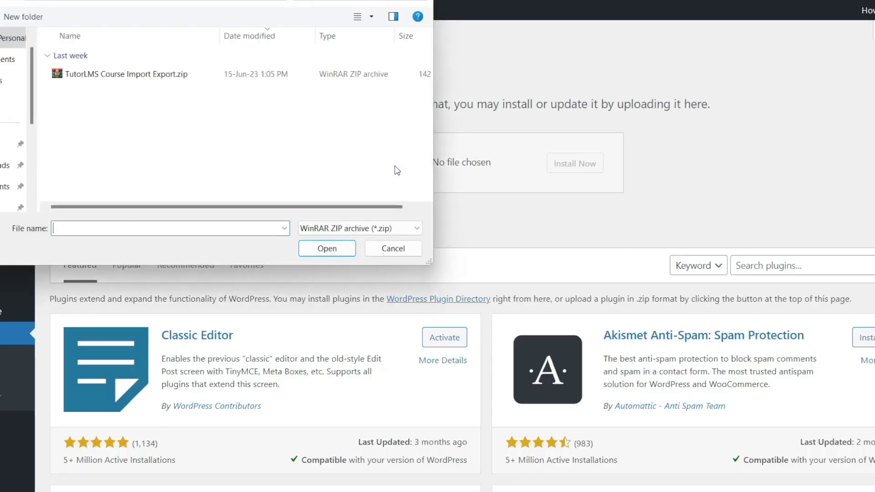
pyautogui.doubleClick(181, 74)
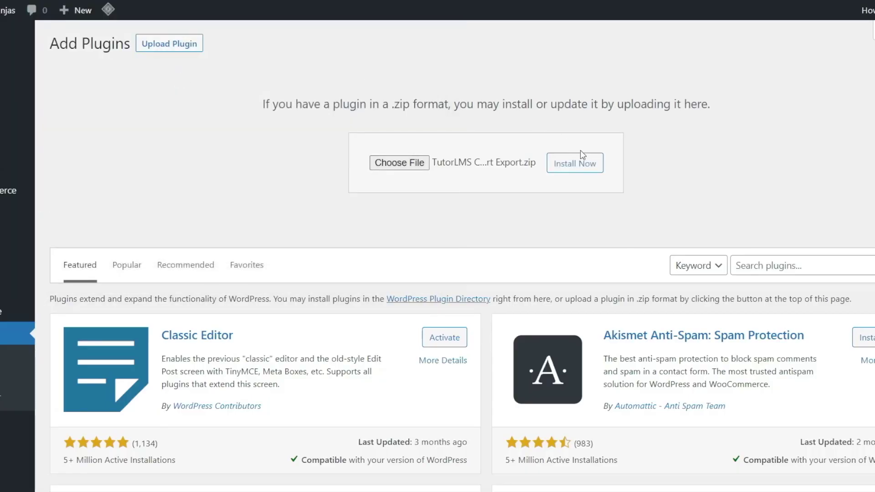
pyautogui.click(576, 171)
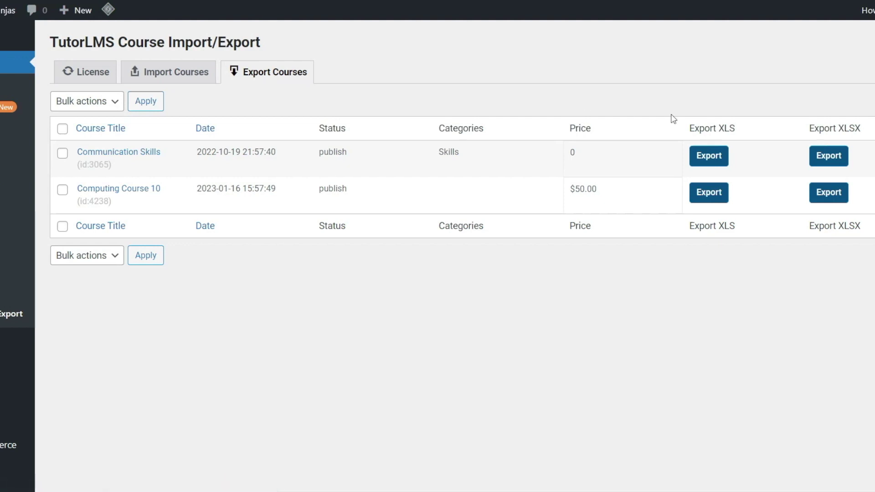
# Highlight the Export XLS and XLSX headings, select both courses, and open Bulk actions
pyautogui.moveTo(687, 129); pyautogui.dragTo(736, 130)
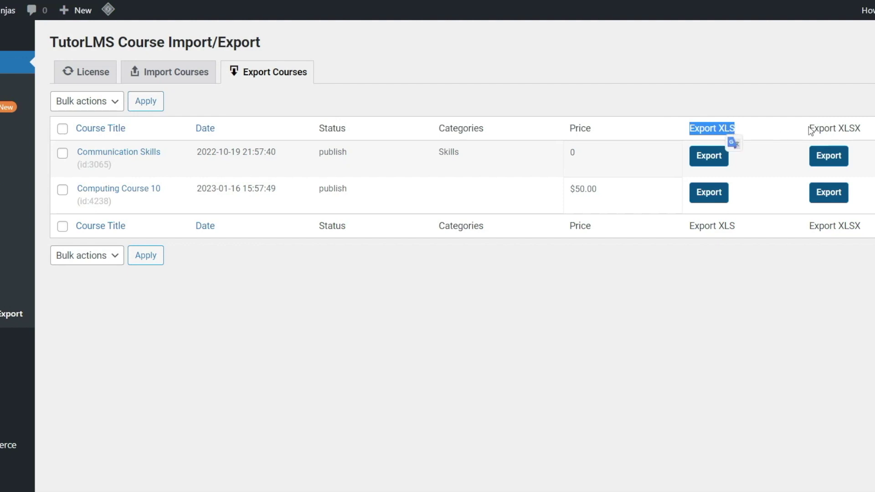
pyautogui.moveTo(810, 129); pyautogui.dragTo(861, 130)
pyautogui.click(778, 109)
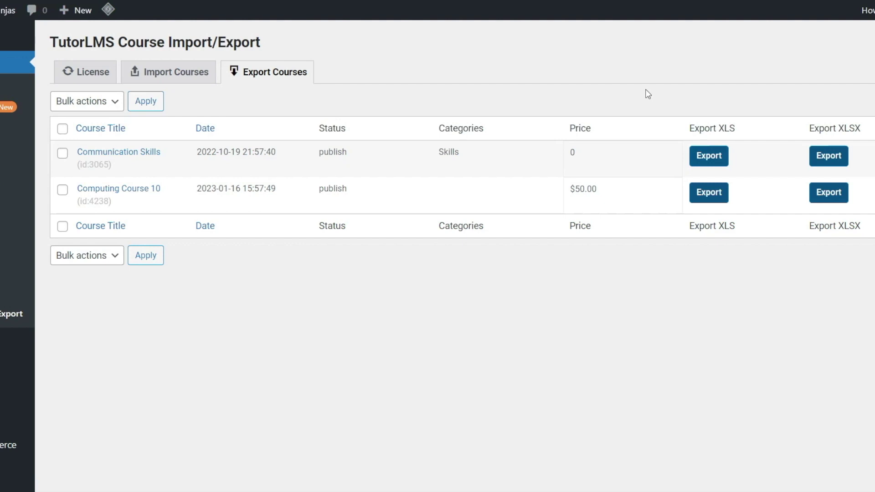
pyautogui.click(63, 129)
pyautogui.click(88, 104)
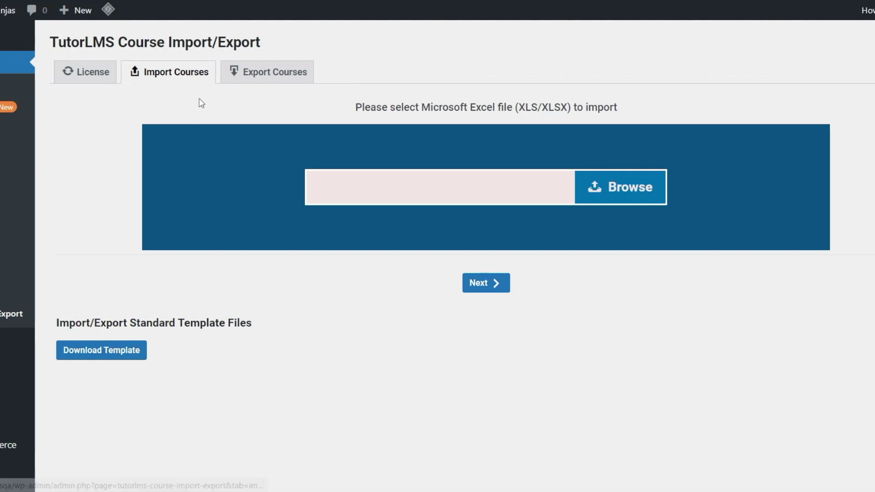
# Choose standard-template.xls and upload it to import its courses
pyautogui.click(527, 196)
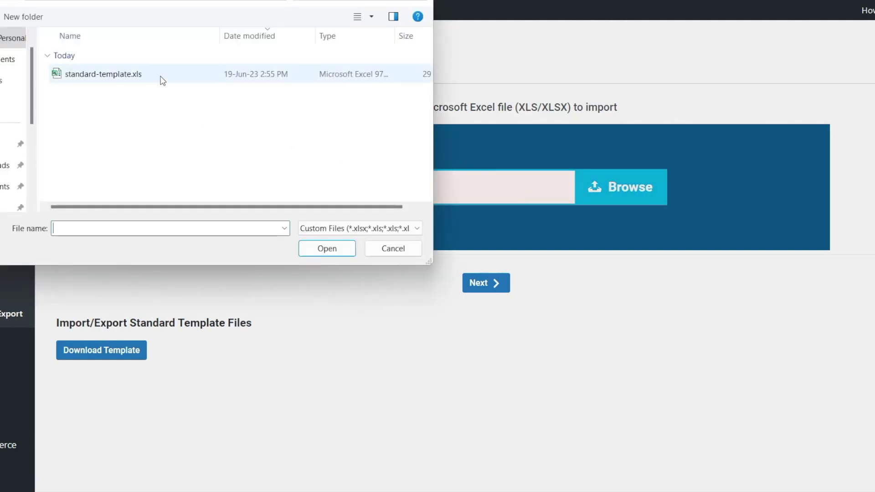
pyautogui.doubleClick(161, 75)
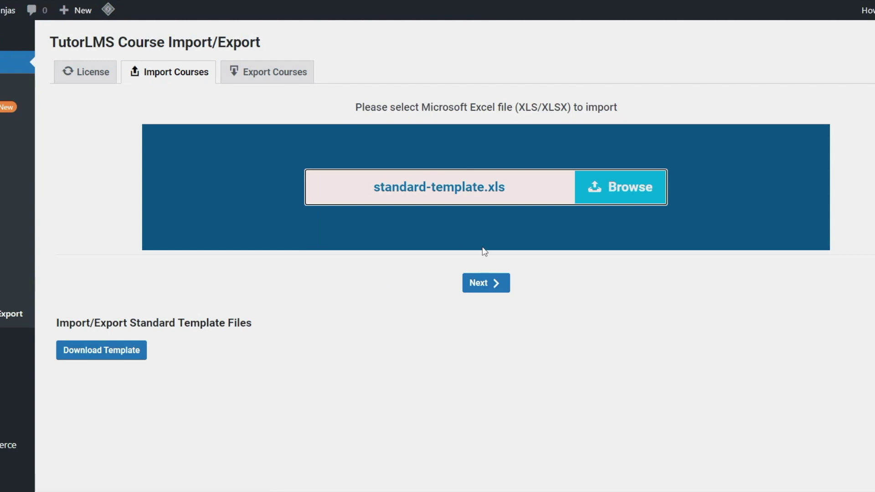
pyautogui.click(483, 283)
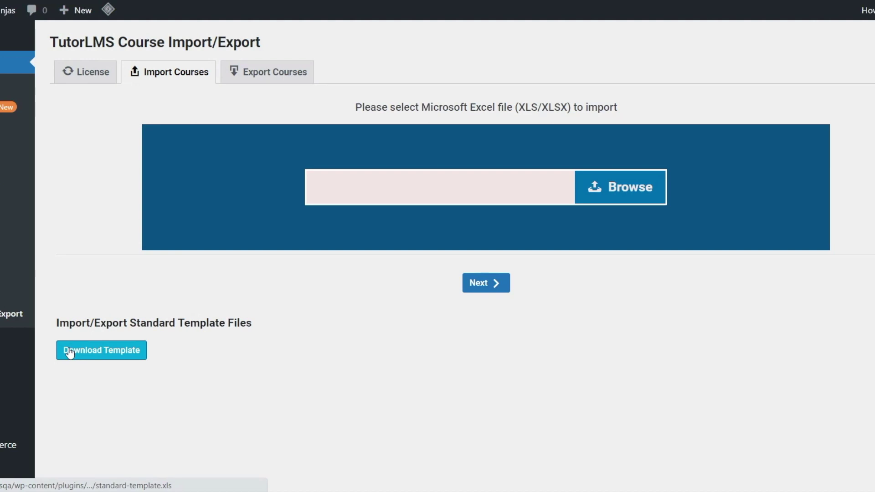
# Download the standard template, view its Lessons sheet, then return to the Courses sheet
pyautogui.click(99, 355)
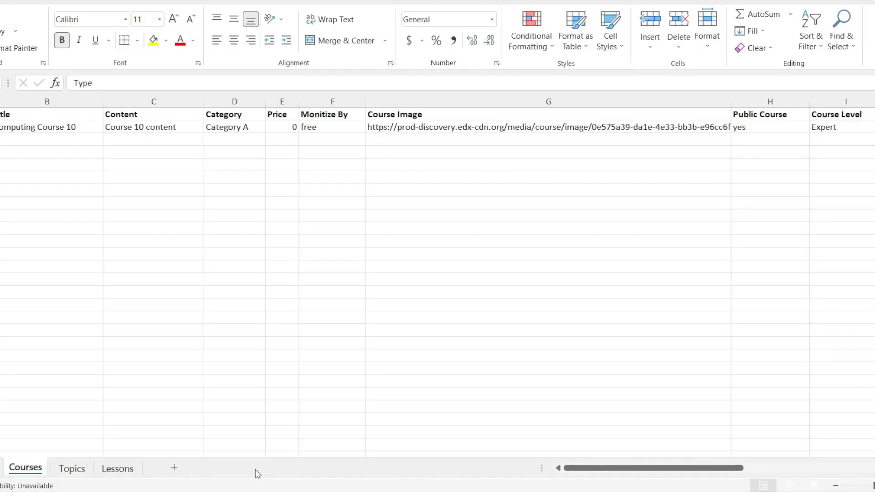
pyautogui.click(118, 471)
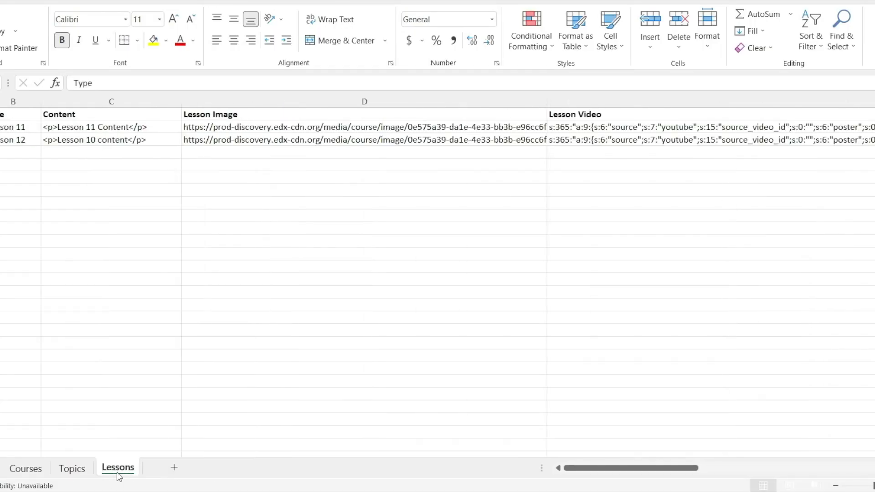
pyautogui.click(25, 469)
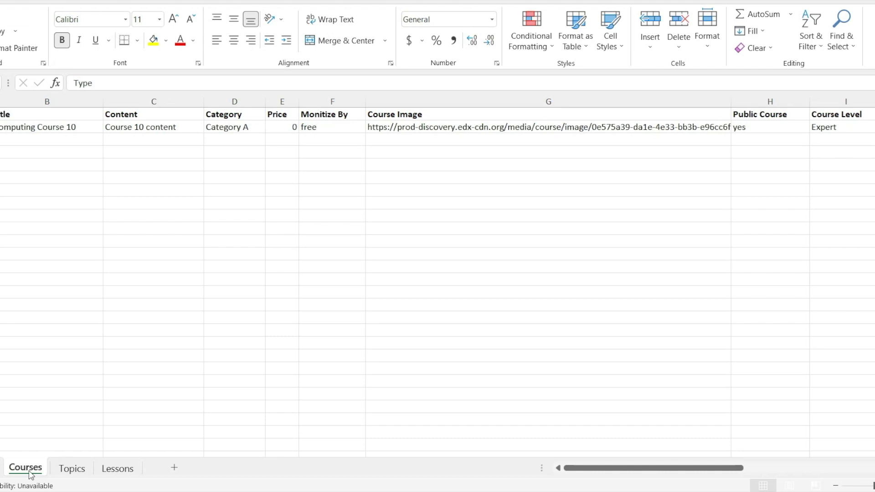
# Step across the Courses headers from Title, Content, Category and Price to Course Level
pyautogui.press('Right')
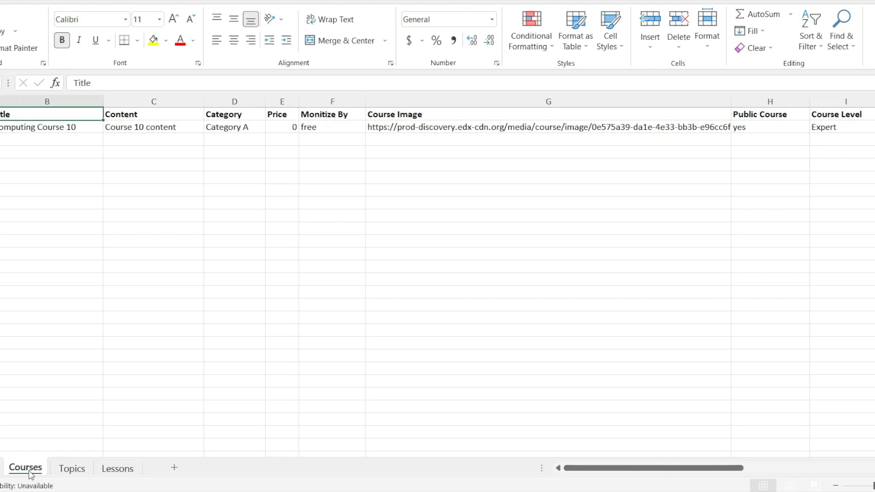
pyautogui.press('Right')
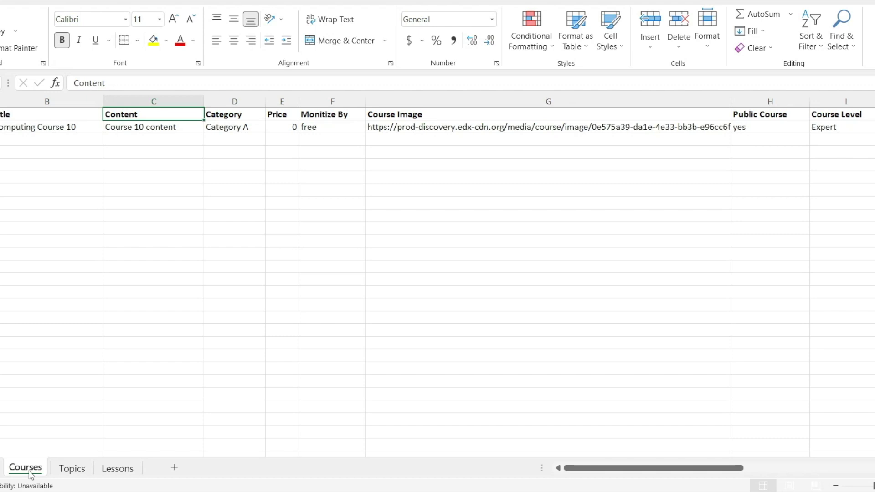
pyautogui.press('Right')
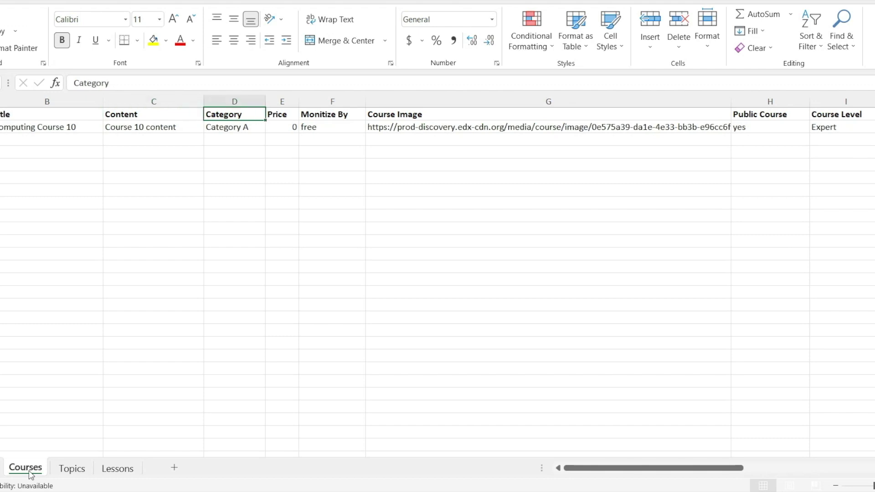
pyautogui.press('Right')
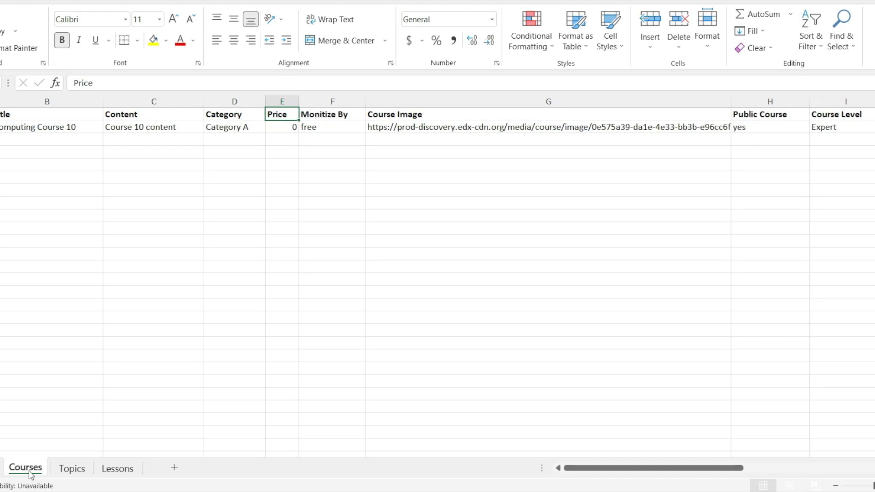
pyautogui.press('Right')
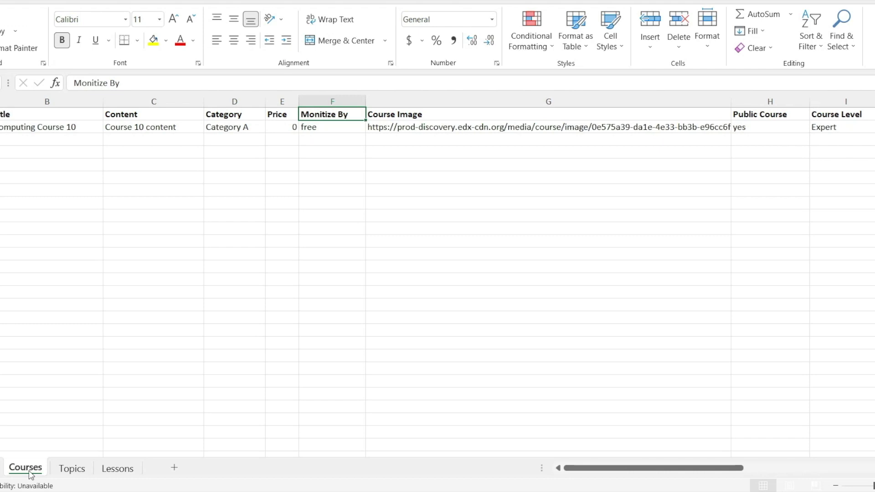
pyautogui.press('Right')
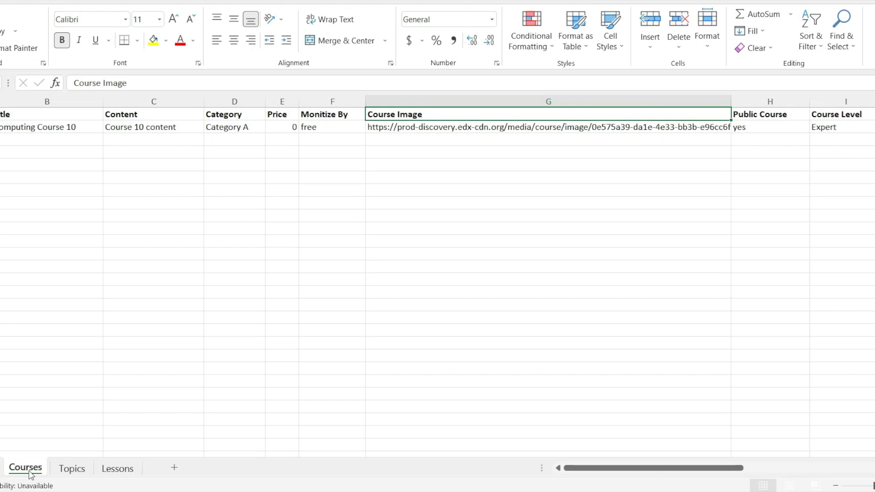
pyautogui.press('Right')
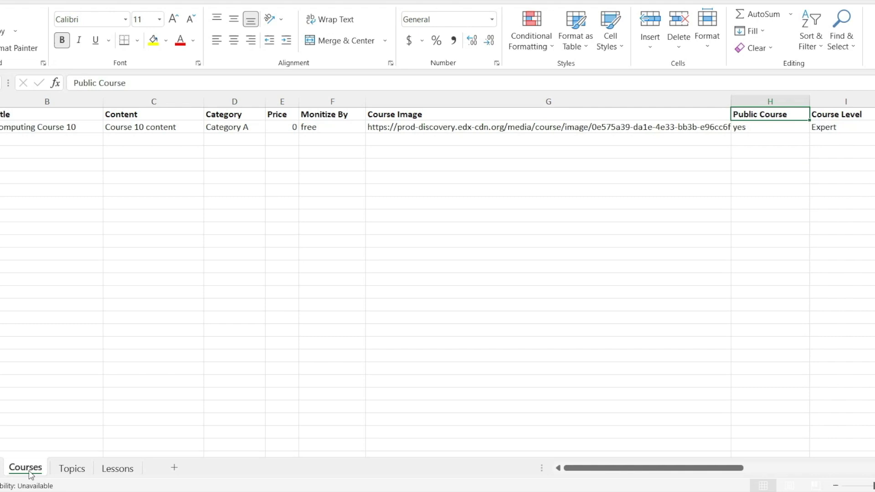
pyautogui.press('Right')
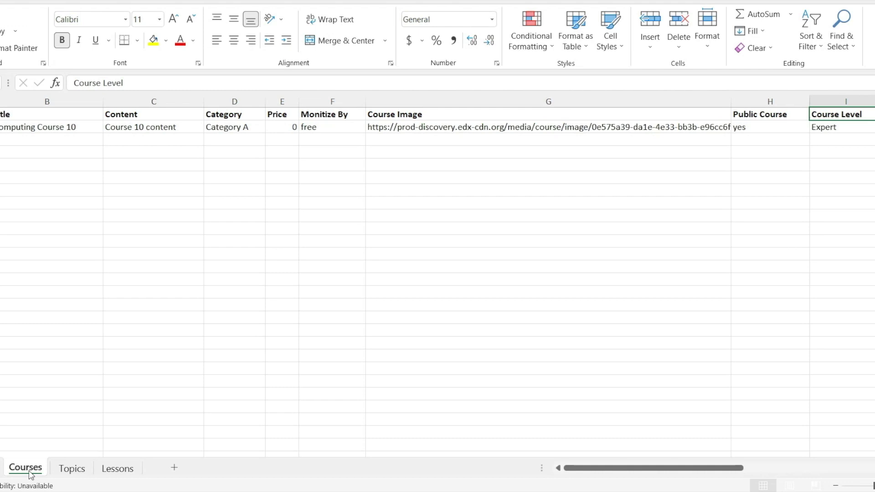
# Continue across Course Duration, Maximum Students and Material Includes to Course Target Audience
pyautogui.press('Right')
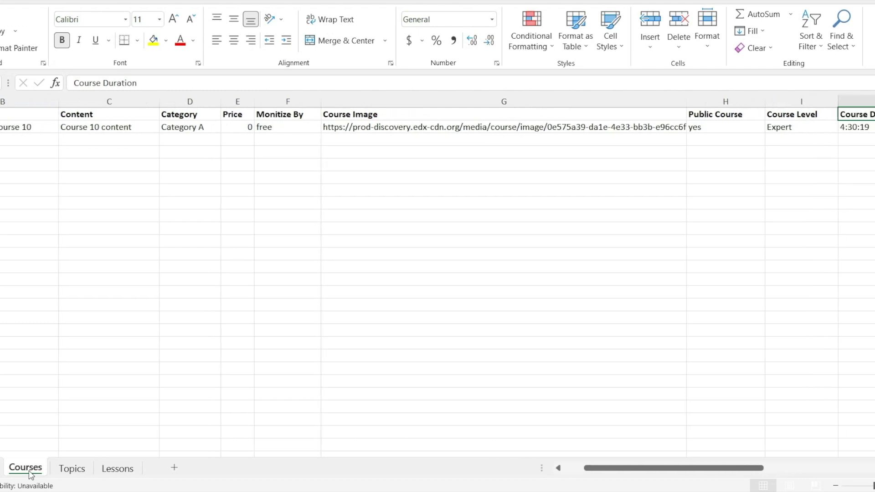
pyautogui.press('Right')
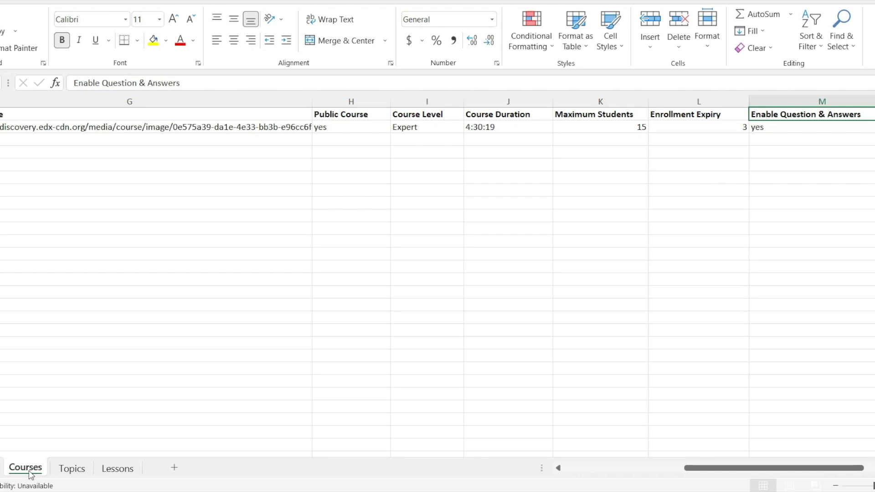
pyautogui.press('Right')
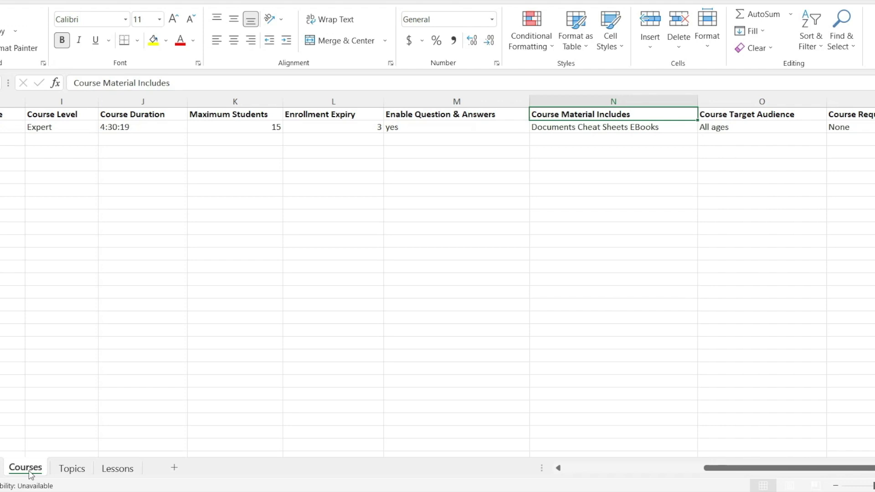
pyautogui.press('Right')
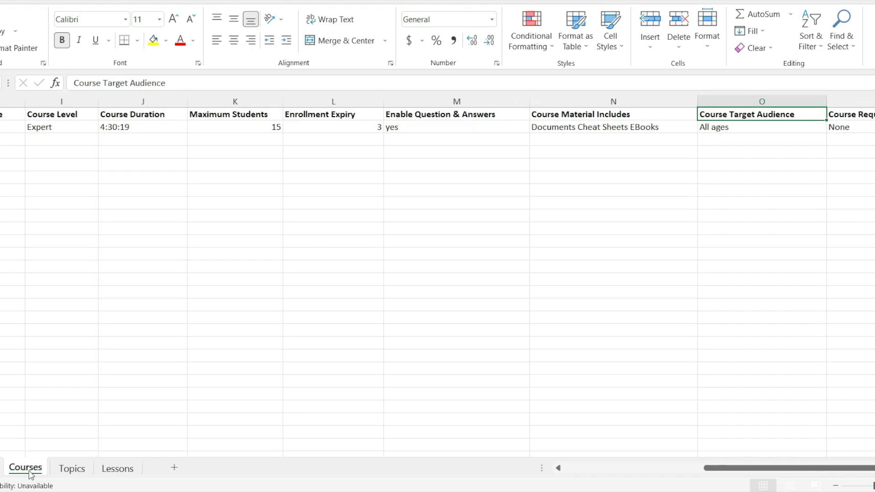
# Open the Topics sheet and move across its Title, Content and Associated Course headers
pyautogui.click(69, 469)
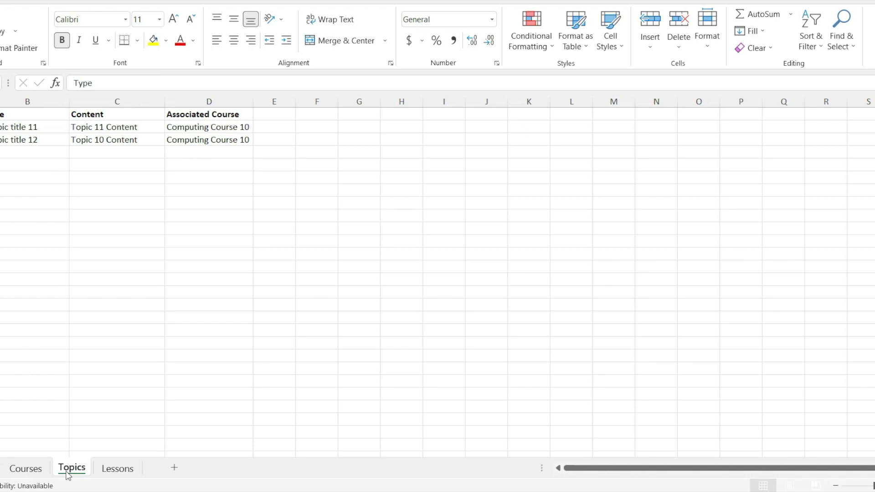
pyautogui.press('Right')
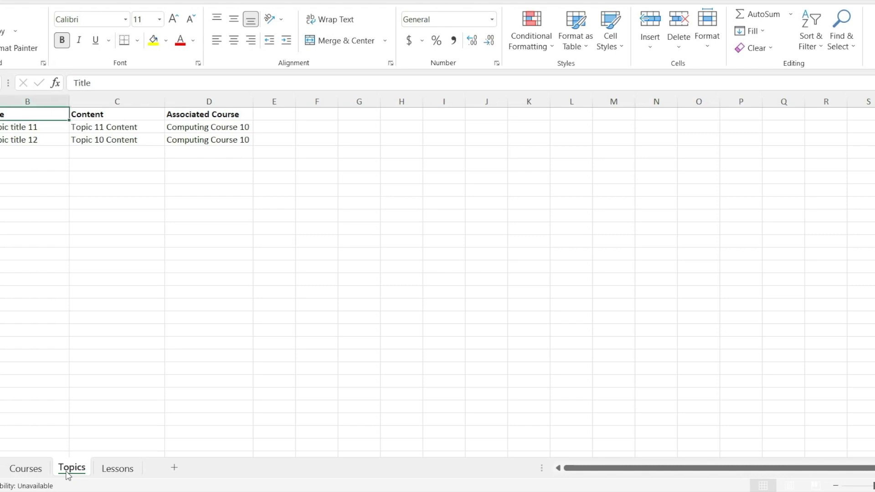
pyautogui.press('Right')
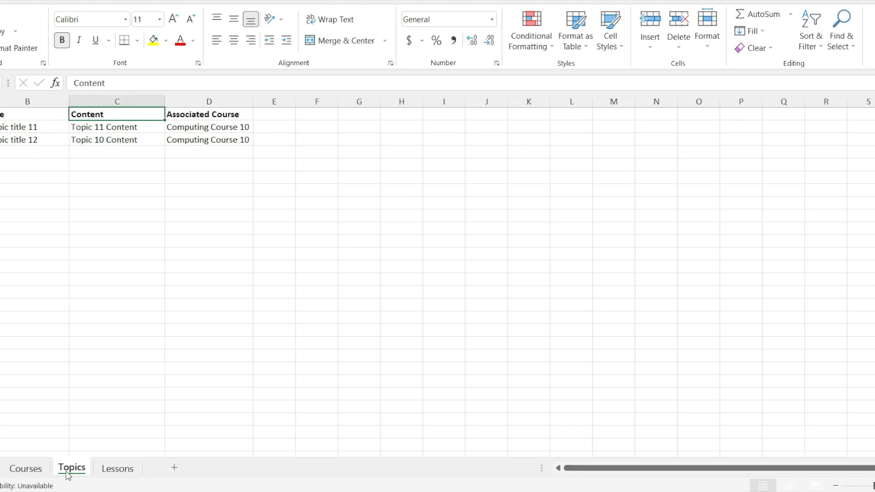
pyautogui.press('Right')
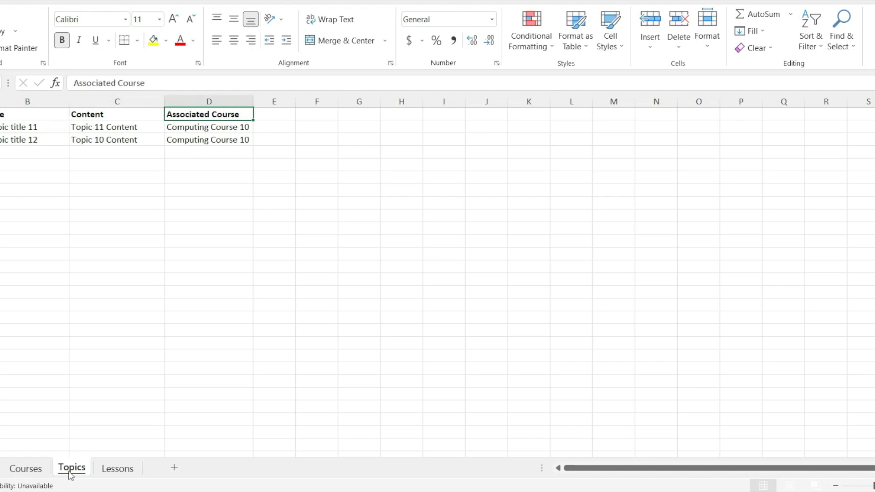
# Open the Lessons sheet and step from Title through Image, Video, Attachments to Associated Topic
pyautogui.click(117, 468)
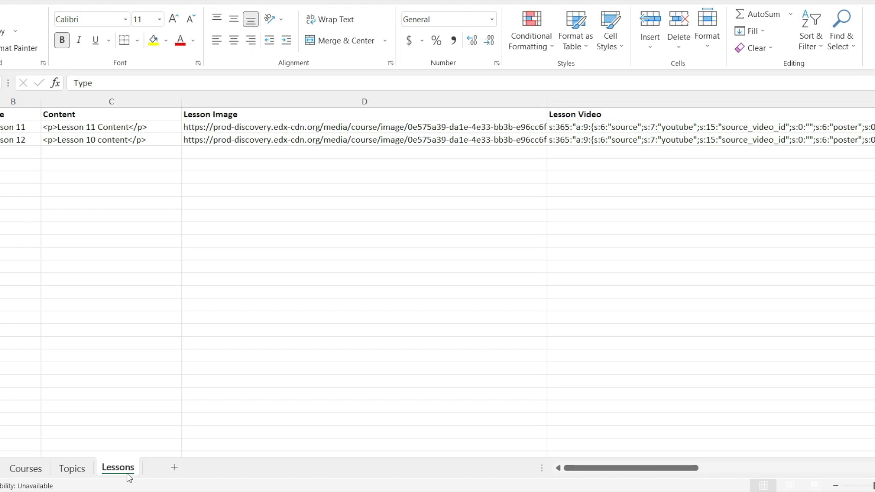
pyautogui.press('Right')
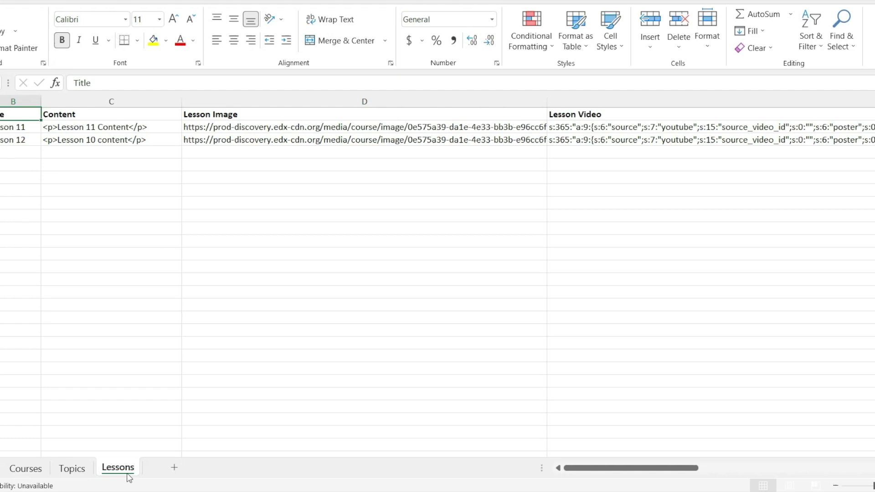
pyautogui.press('Right')
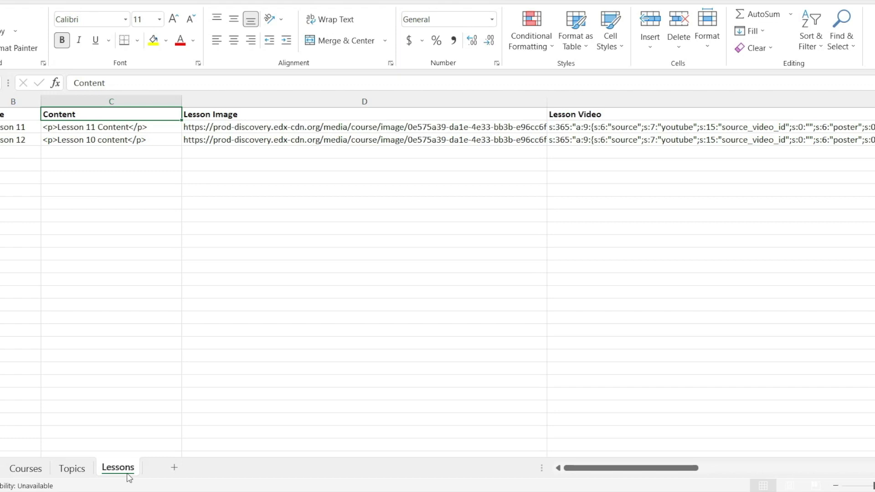
pyautogui.press('Right')
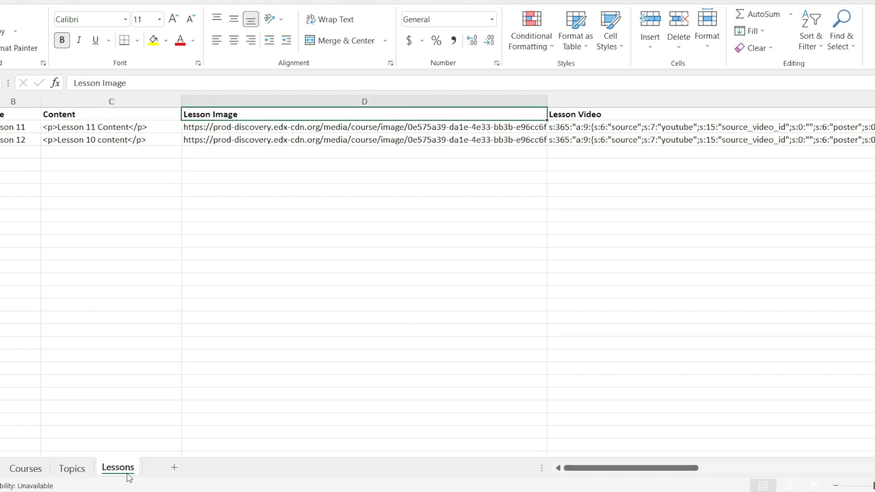
pyautogui.press('Right')
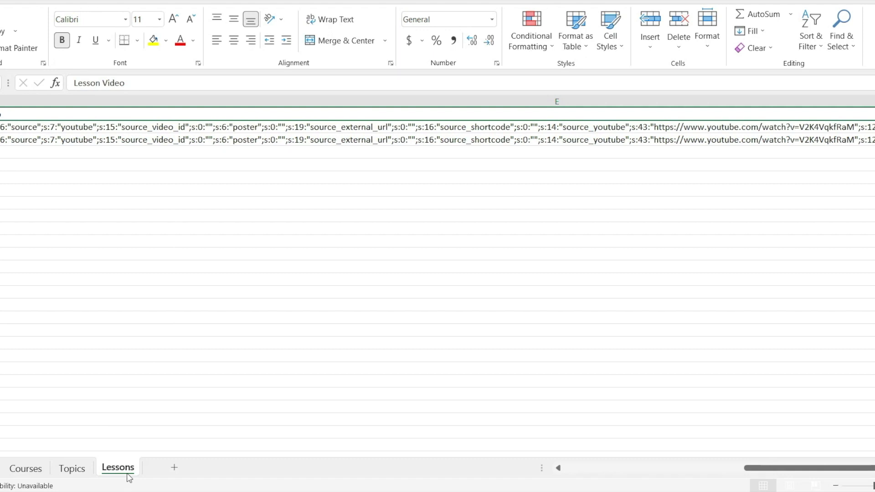
pyautogui.press('Right')
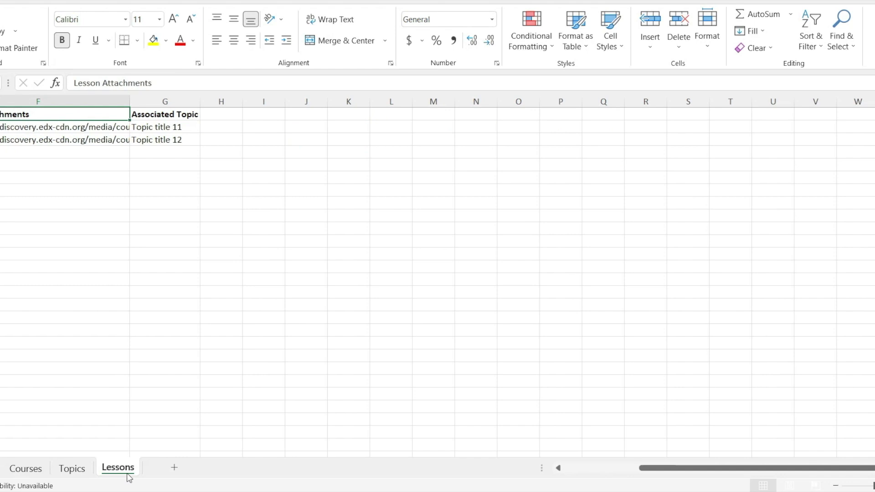
pyautogui.press('Right')
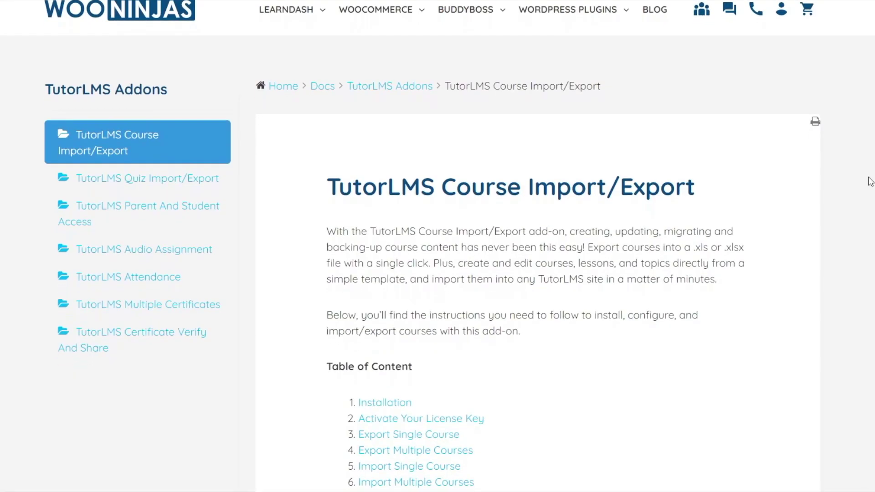
# Scroll down the WooNinjas TutorLMS documentation to its full table of contents
pyautogui.scroll(-1, 870, 182)
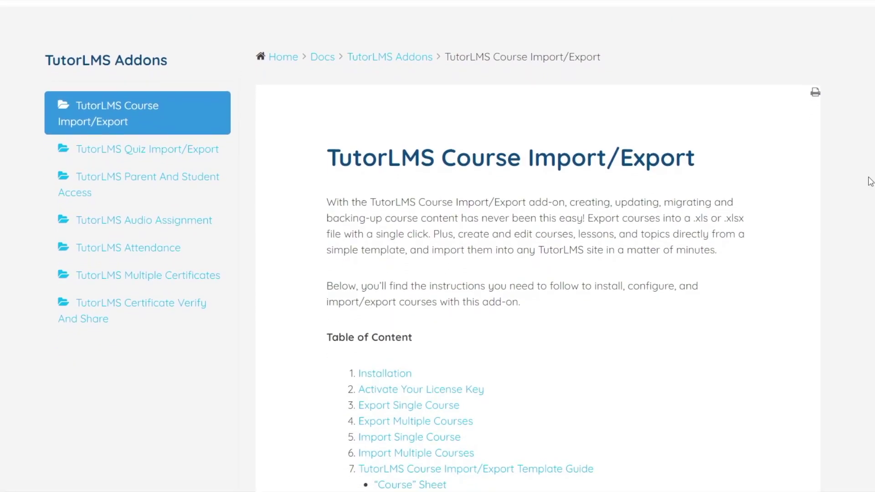
pyautogui.scroll(-1, 871, 182)
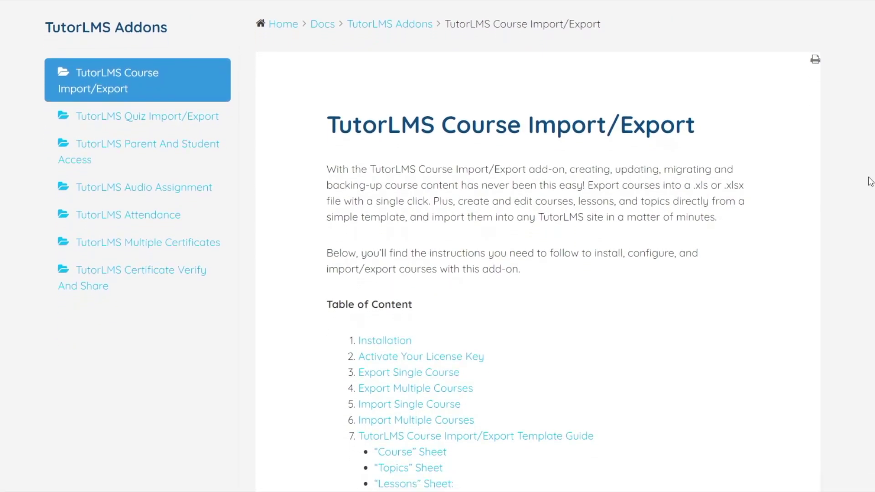
pyautogui.scroll(-1, 870, 182)
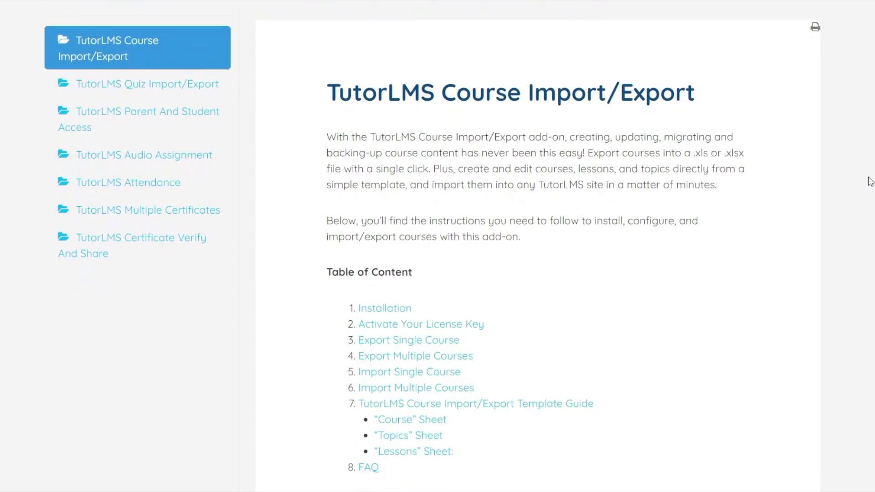
pyautogui.scroll(-1, 871, 182)
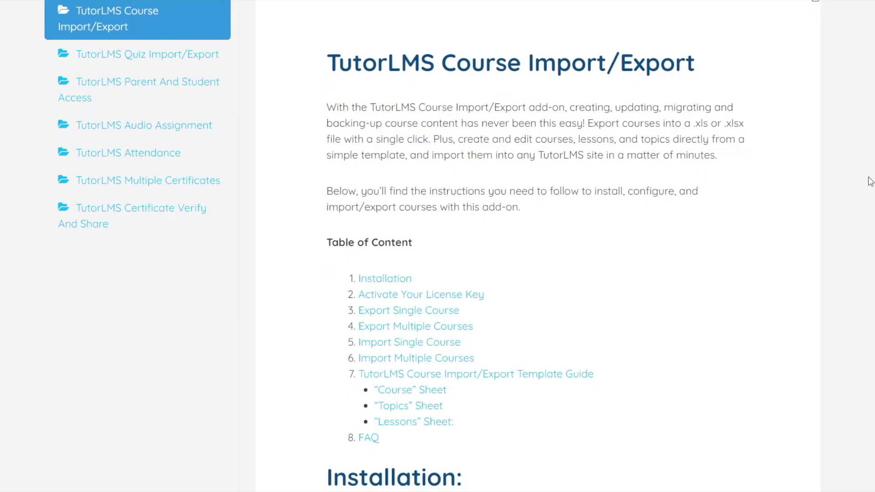